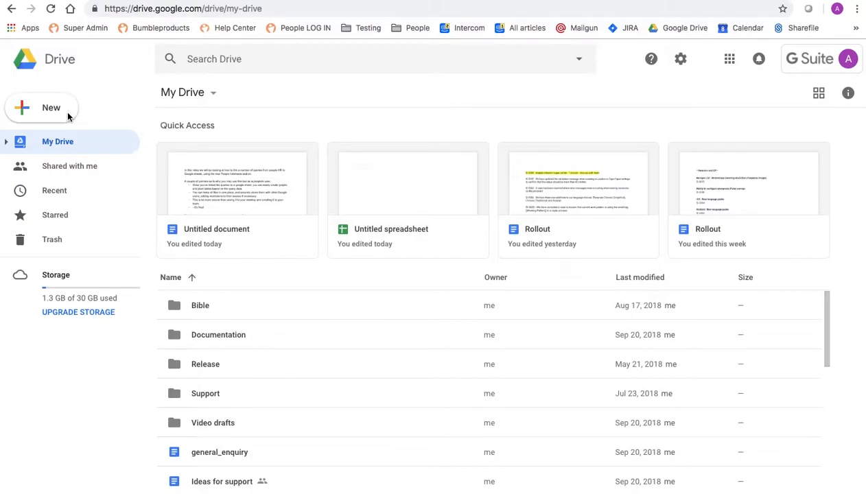
Step: Create a new blank Google Sheets spreadsheet in My Drive and open its gallery of available add-ons
click(67, 115)
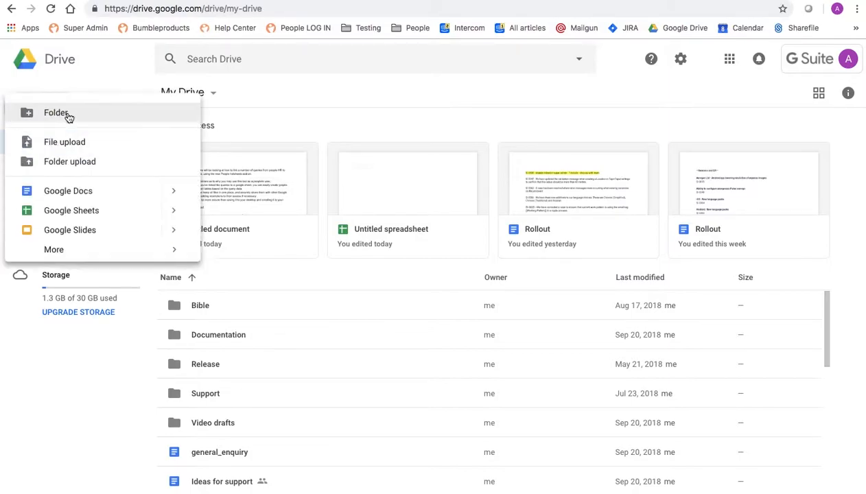
click(119, 211)
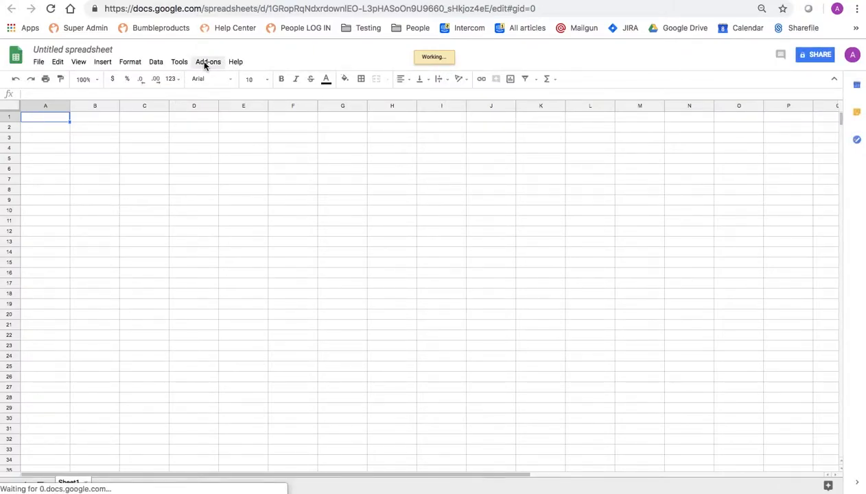
click(204, 63)
click(240, 101)
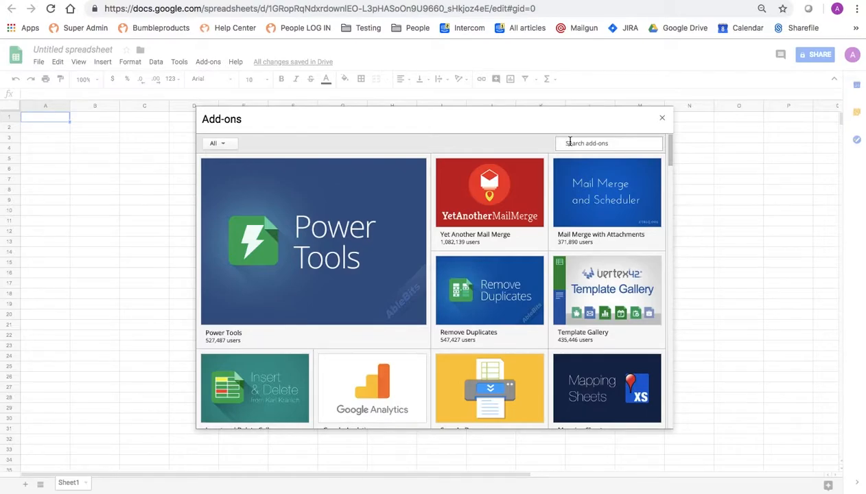
Step: Find the People Hotsheets add-on among those for peoplehr.com and start its free installation
text(People hotsheets)
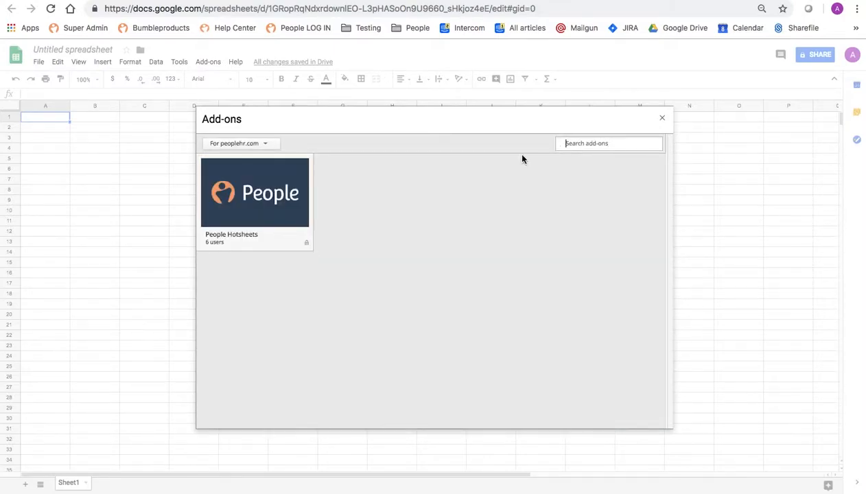
click(282, 198)
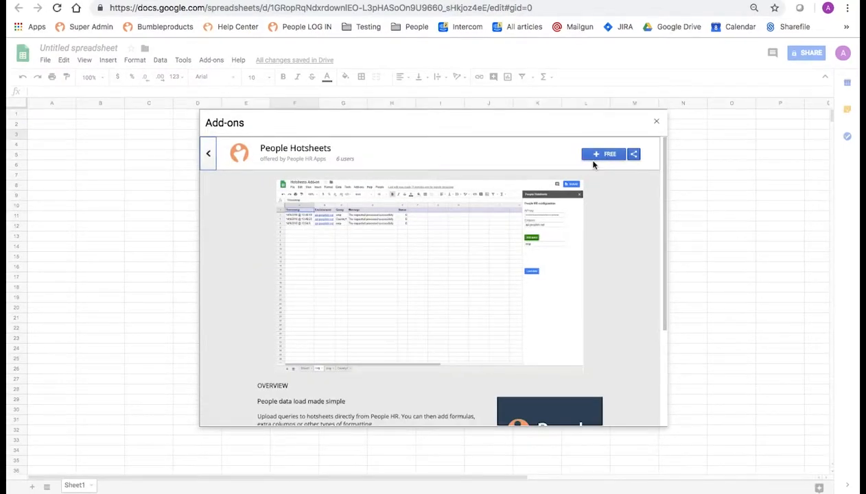
click(597, 156)
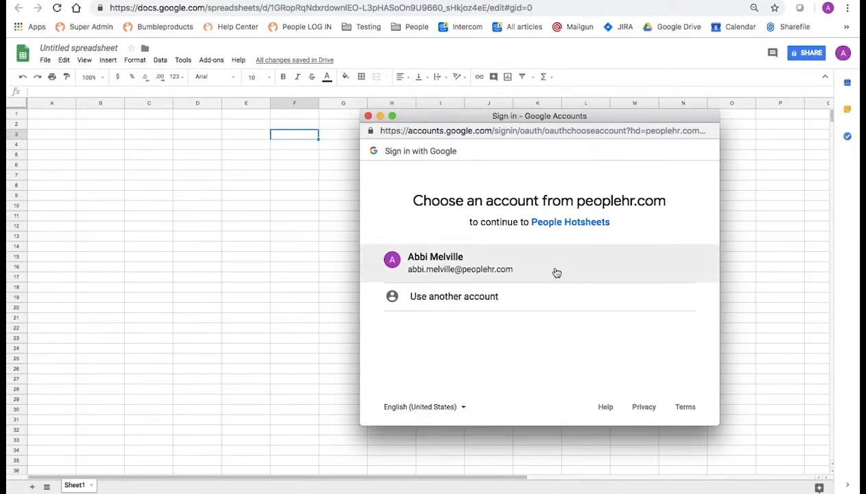
Step: Choose the existing peoplehr.com account and allow People Hotsheets to access it
click(555, 271)
drag(495, 117, 403, 15)
drag(620, 321, 721, 490)
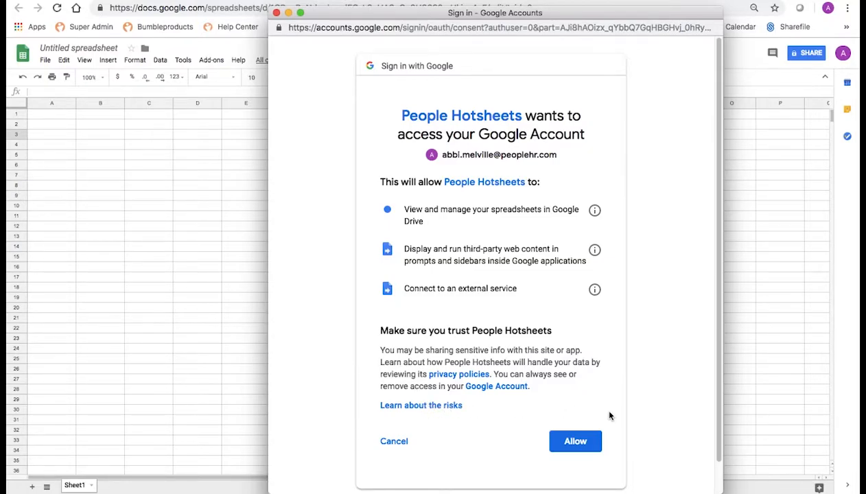
click(586, 443)
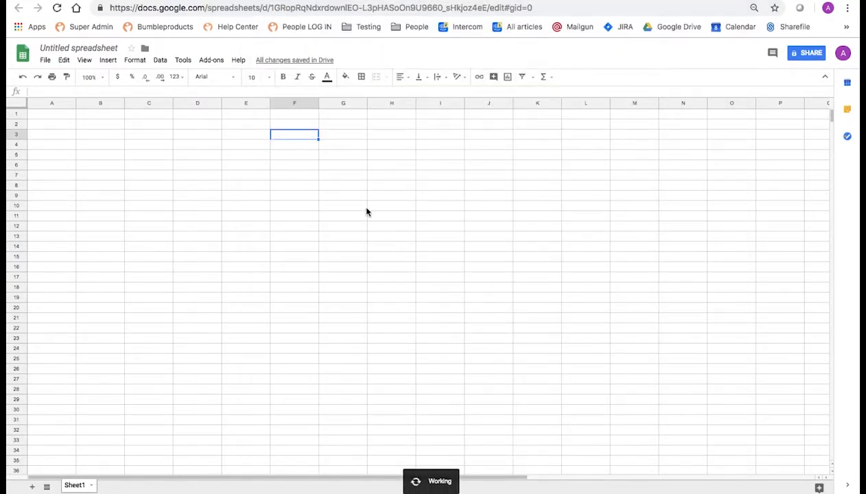
Step: Open the Load Hotsheets configuration of the People Hotsheets add-on and paste the API key
click(218, 61)
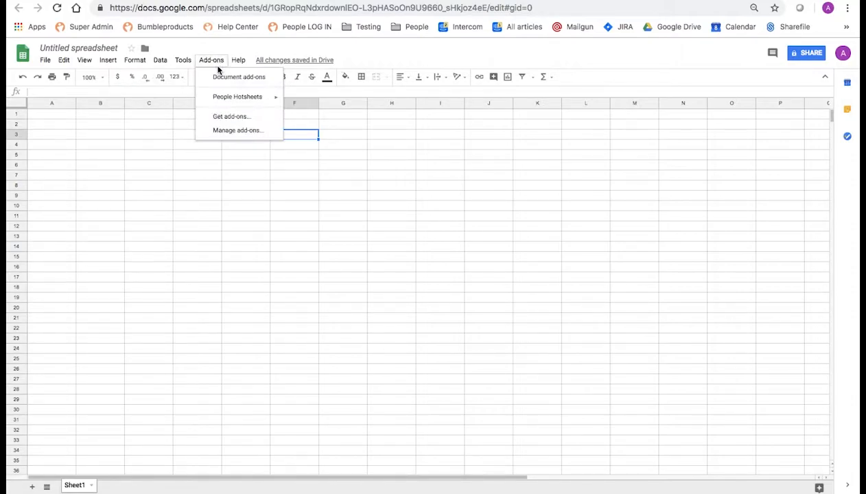
mouse_move(231, 102)
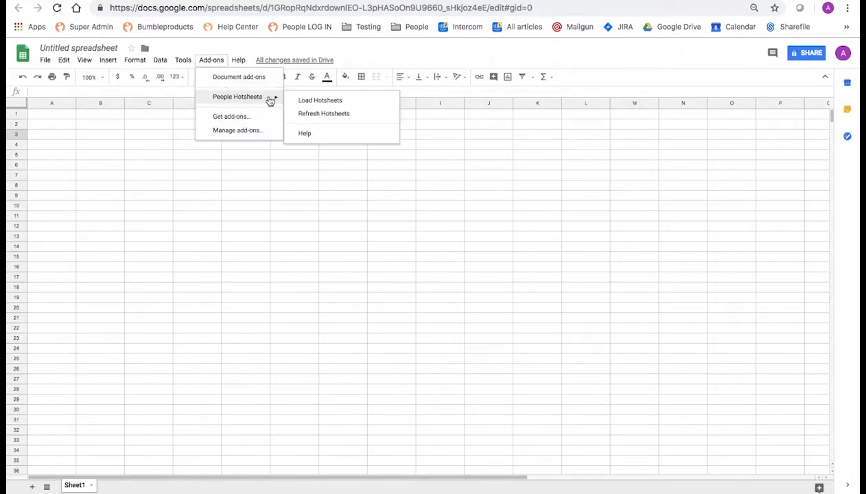
click(309, 103)
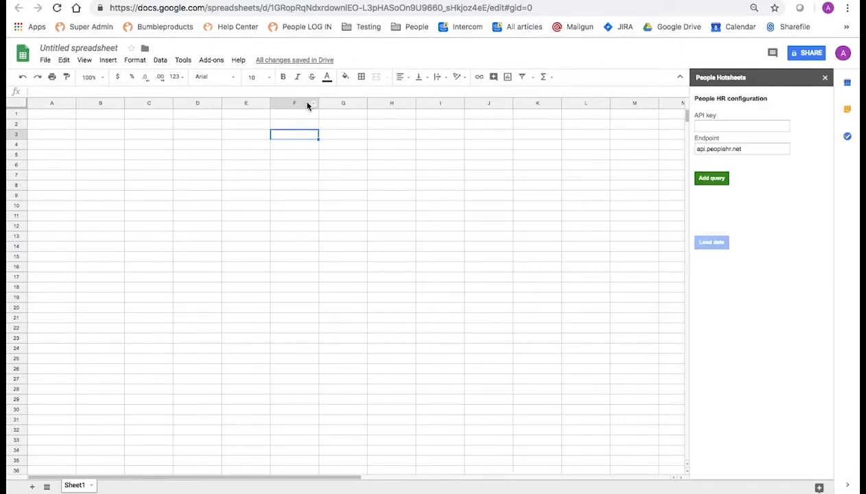
click(712, 126)
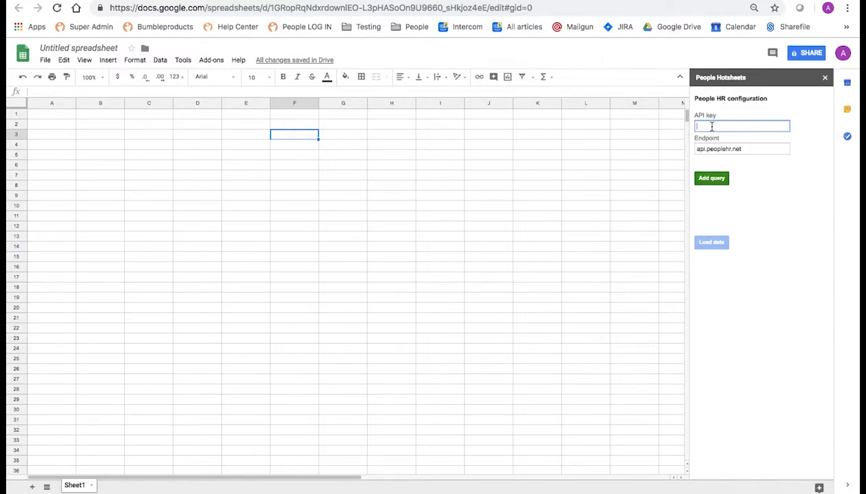
key(ctrl+v)
Step: Add a query named Nationality to the People HR configuration
click(710, 179)
click(707, 195)
text(Nationality)
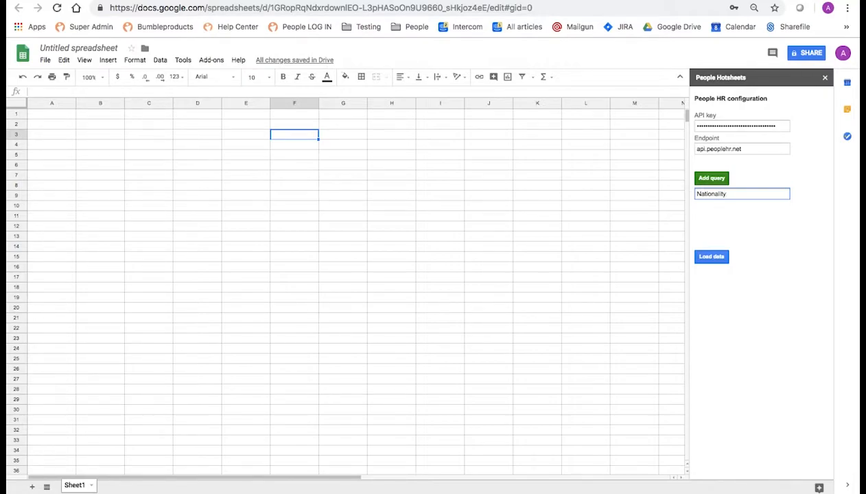
Step: Add six more blank query fields to the configuration and load the query data into the spreadsheet
click(717, 182)
click(716, 183)
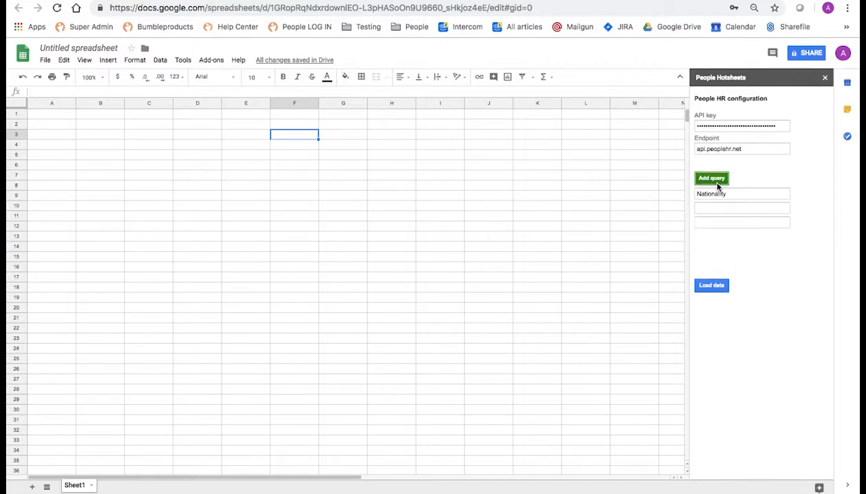
click(716, 183)
click(717, 183)
click(717, 183)
click(717, 184)
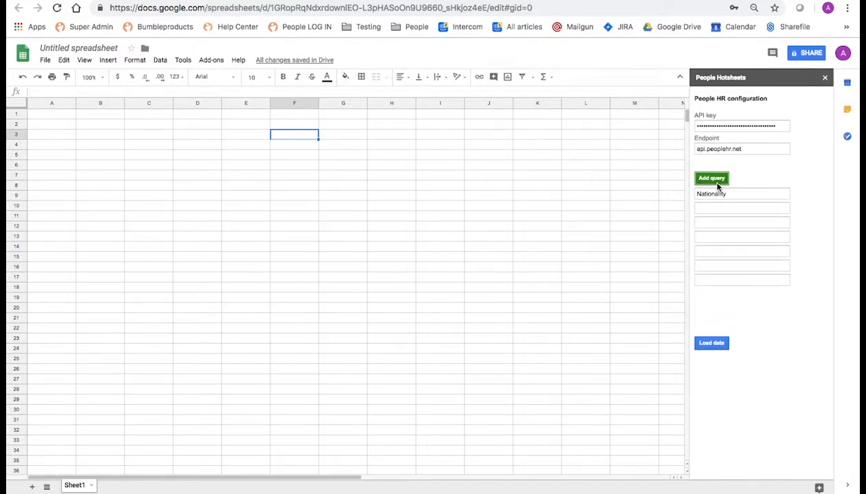
click(703, 341)
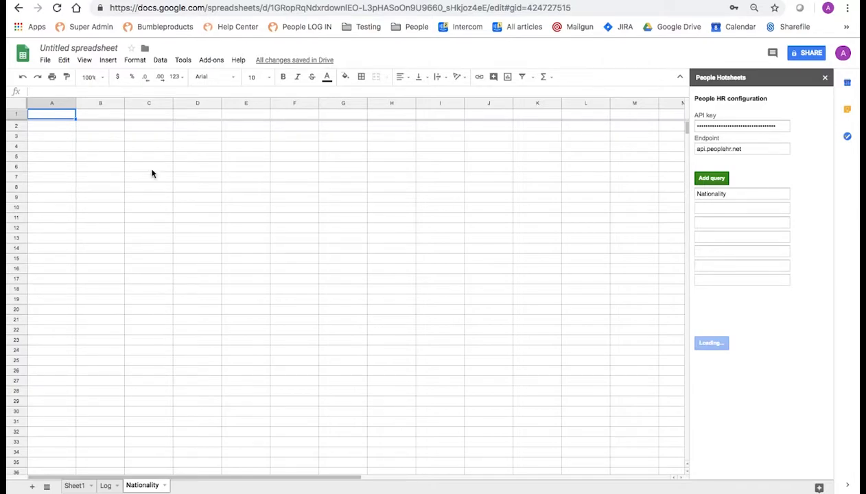
Step: Rename the spreadsheet as Nationality and refresh its data with Refresh Hotsheets
text(Nationality)
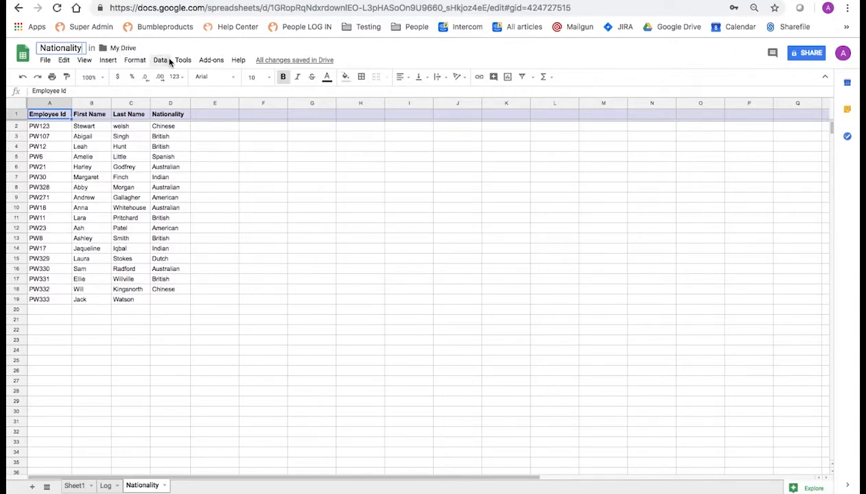
click(207, 60)
mouse_move(219, 103)
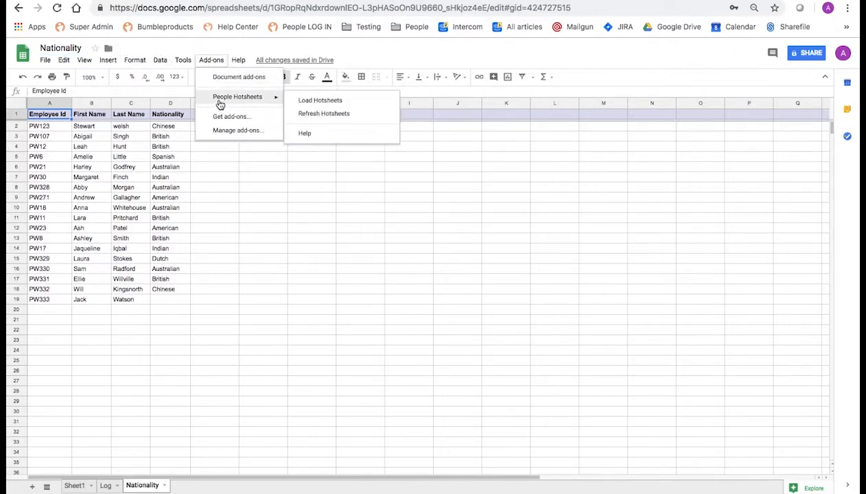
click(304, 115)
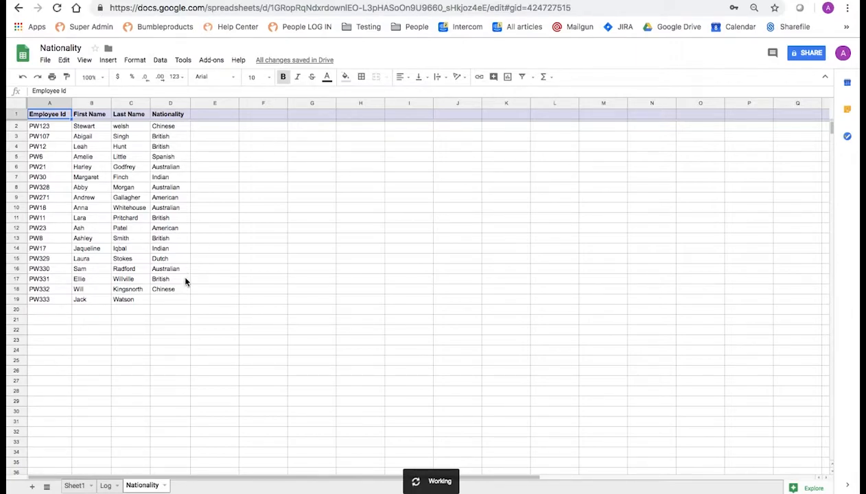
Step: Check the query requests recorded in the Log sheet and return to the Nationality sheet
mouse_move(122, 486)
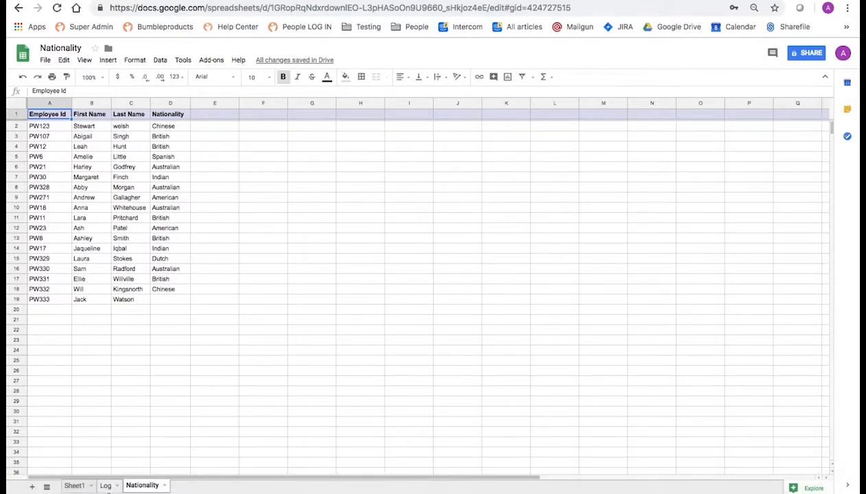
click(106, 485)
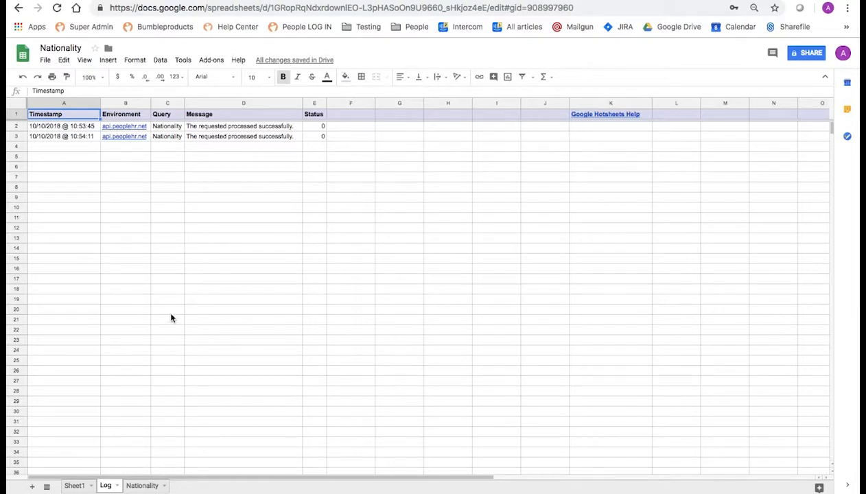
click(144, 485)
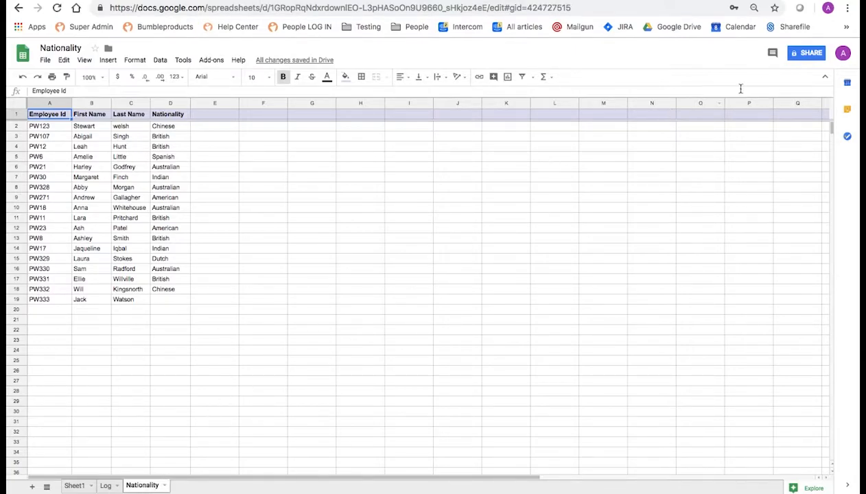
Step: Invite a colleague to the spreadsheet with edit access through the advanced sharing settings
click(820, 58)
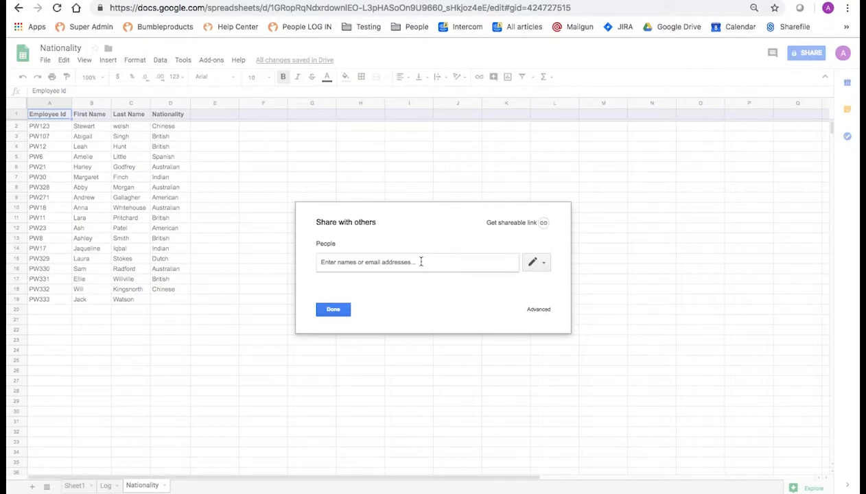
text(adam)
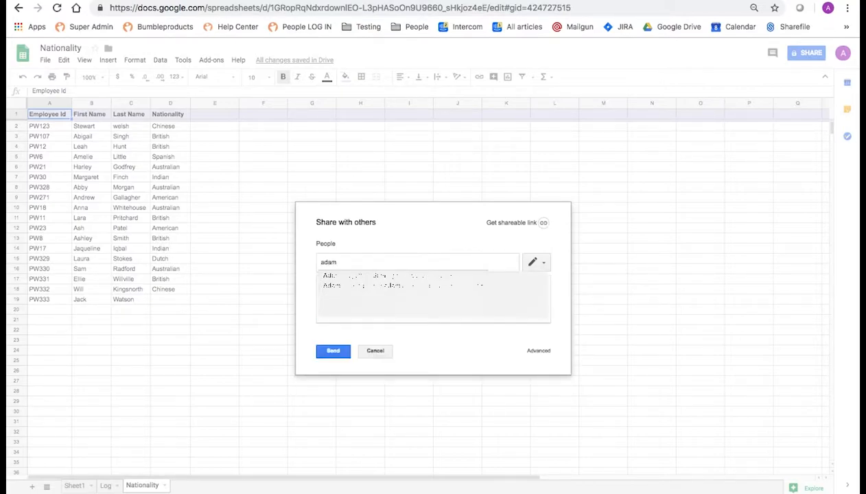
click(395, 275)
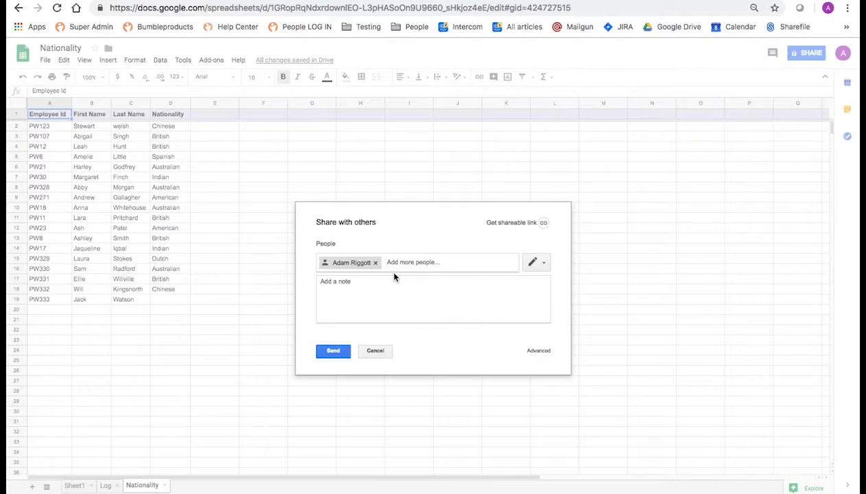
click(542, 270)
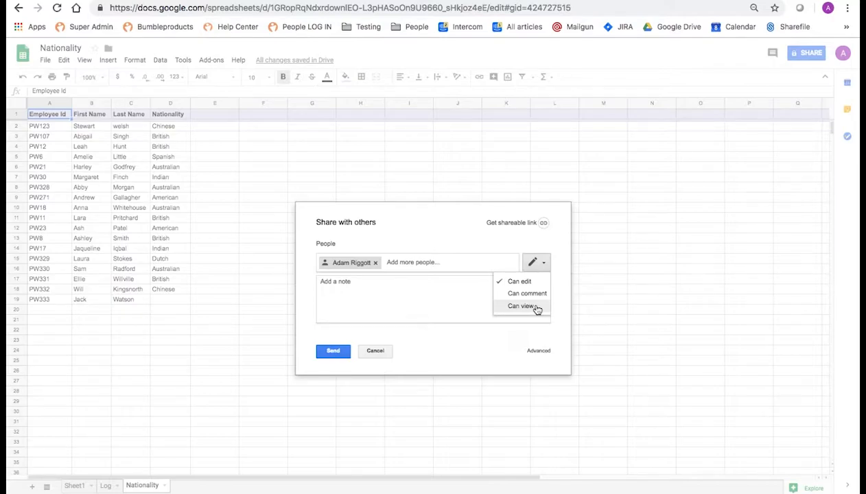
click(540, 352)
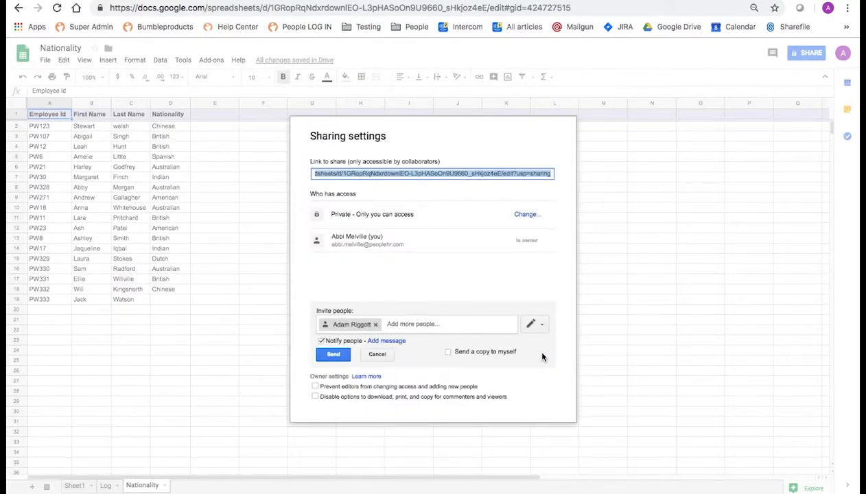
click(320, 356)
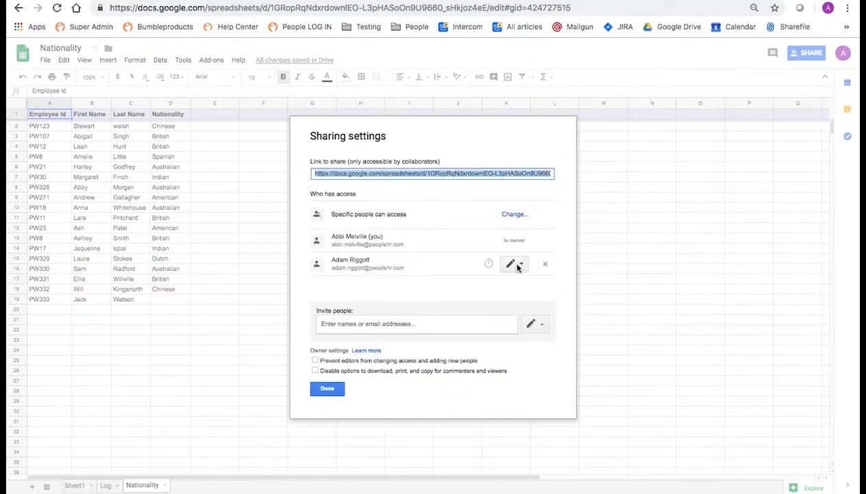
Step: Set the colleague's access to expire on the custom date 10/18/18 and save the sharing changes
click(489, 268)
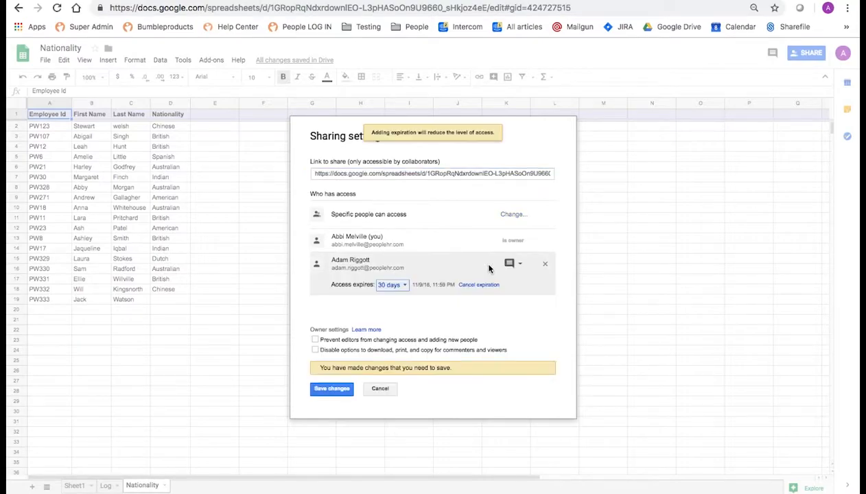
click(400, 288)
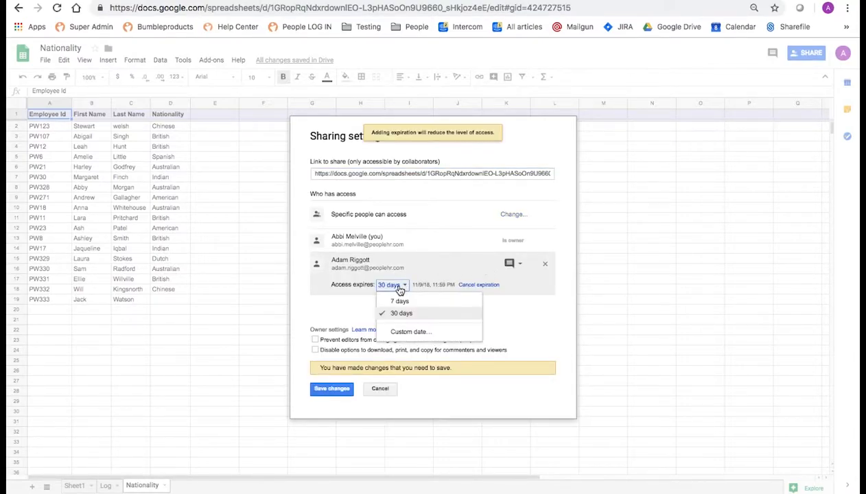
click(400, 302)
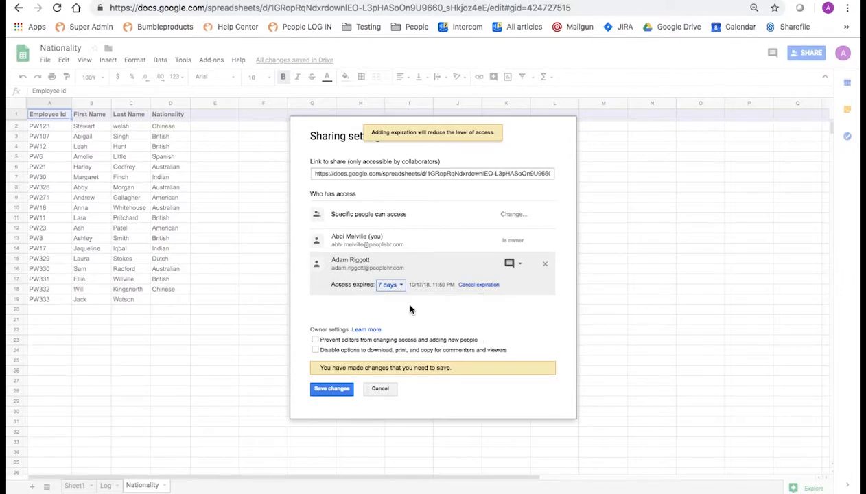
click(394, 285)
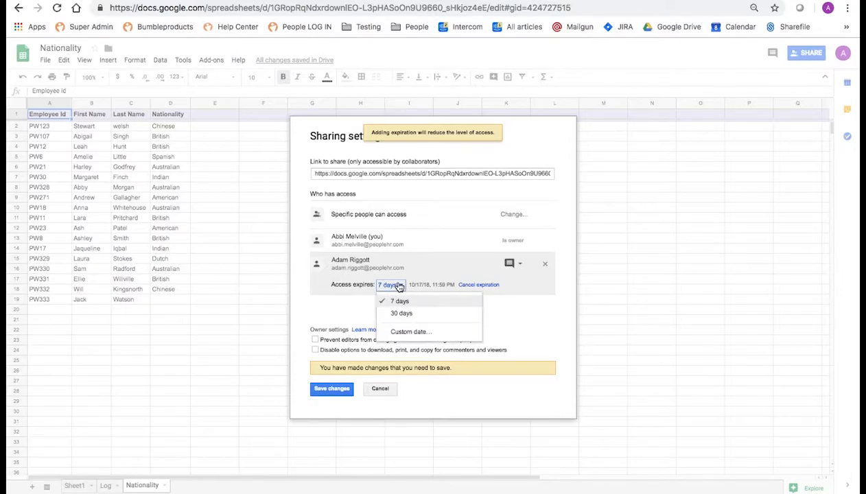
click(393, 333)
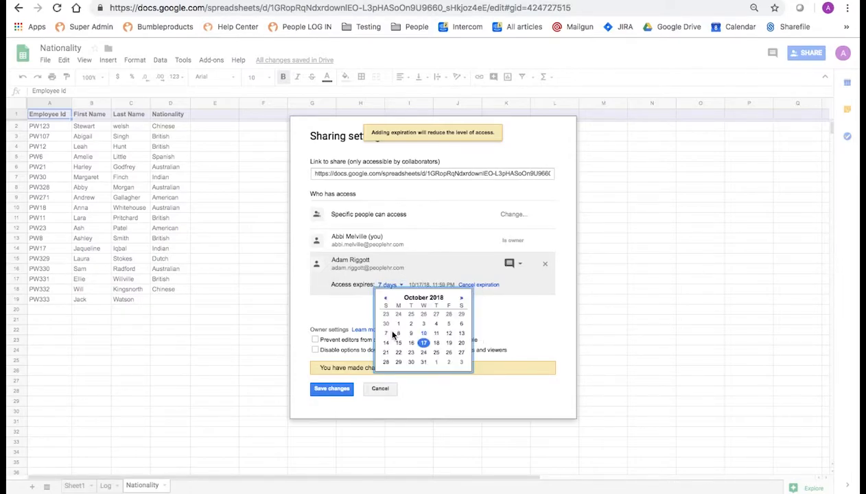
click(430, 340)
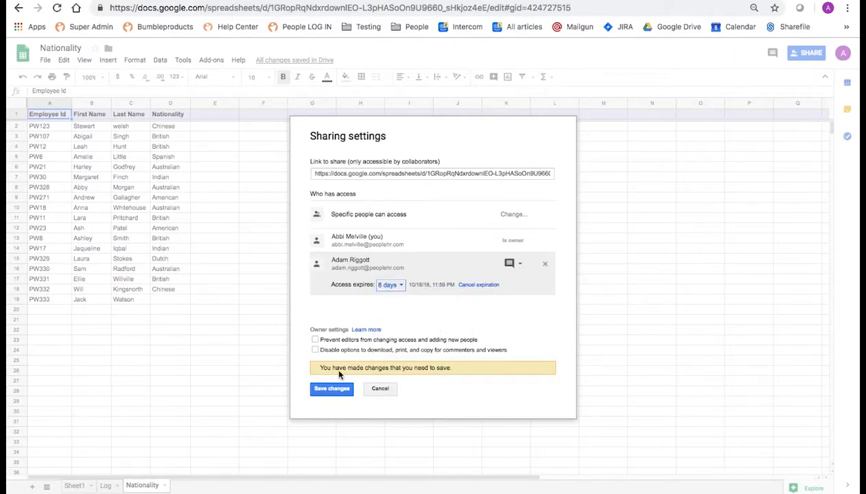
click(320, 390)
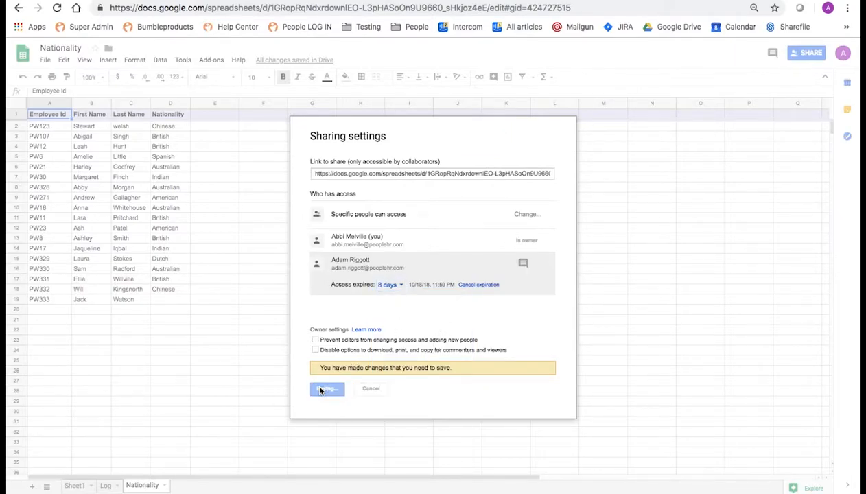
Step: Save the colleague's updated sharing settings
click(327, 389)
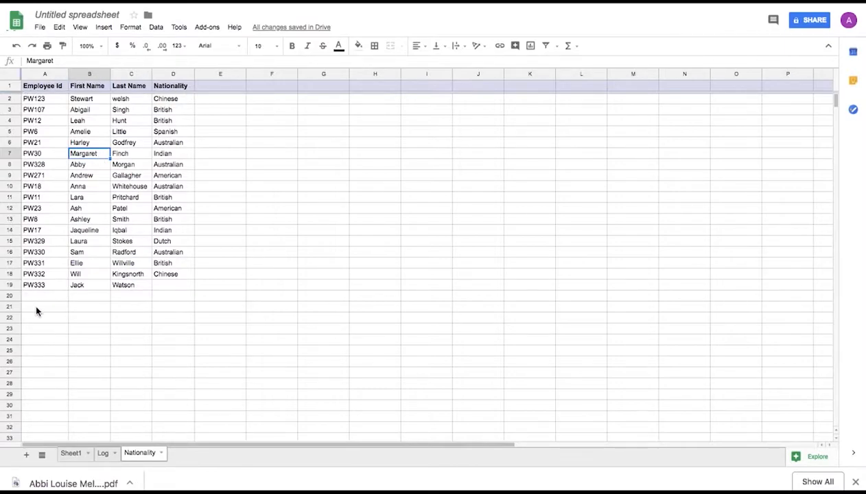
Step: Insert a chart of the Nationality column and place it beside the employee table
click(104, 28)
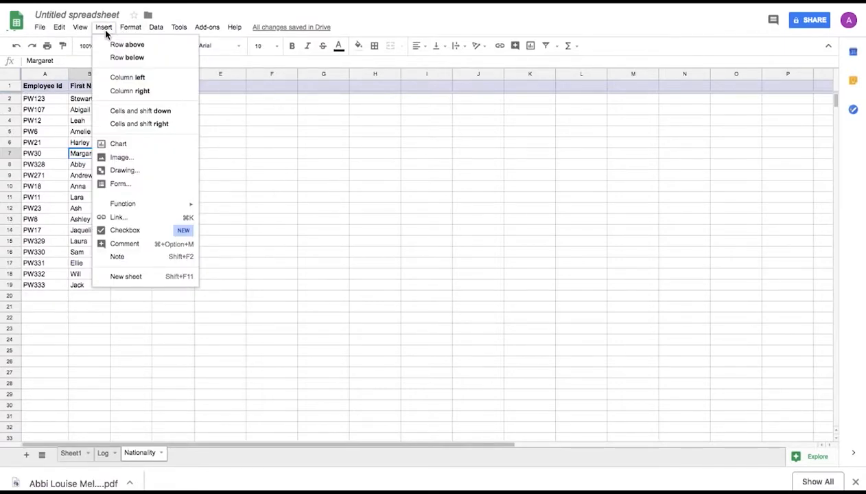
click(117, 145)
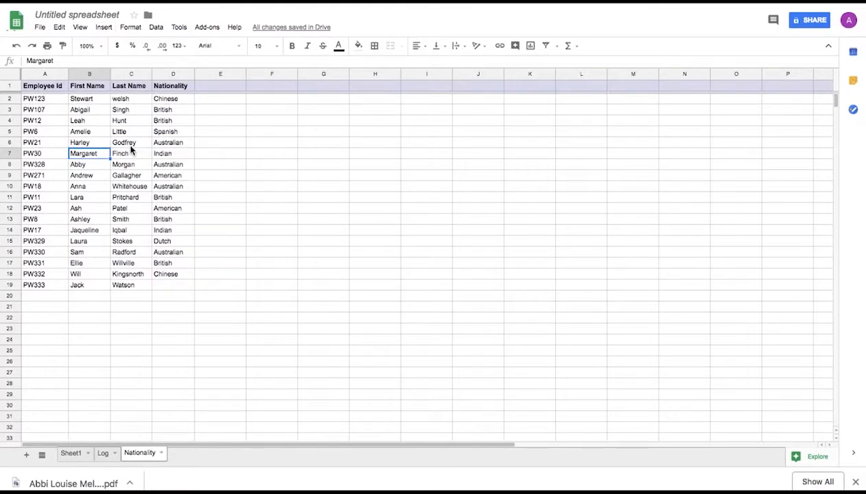
drag(264, 256, 289, 194)
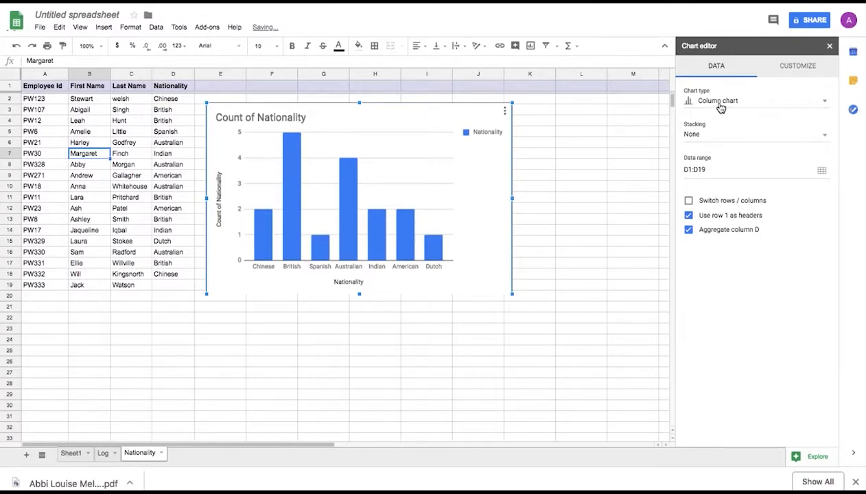
Step: Change the Count of Nationality chart to a pie chart and shift it slightly away from the table
click(760, 102)
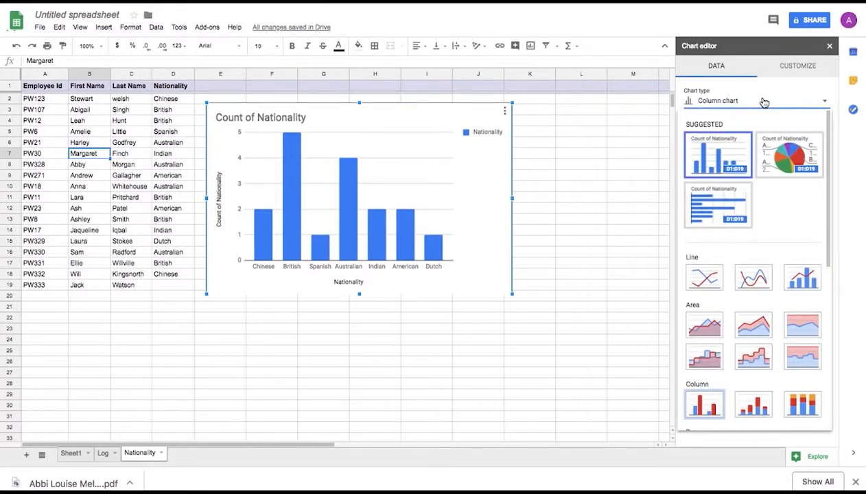
scroll(791, 224, down, 3)
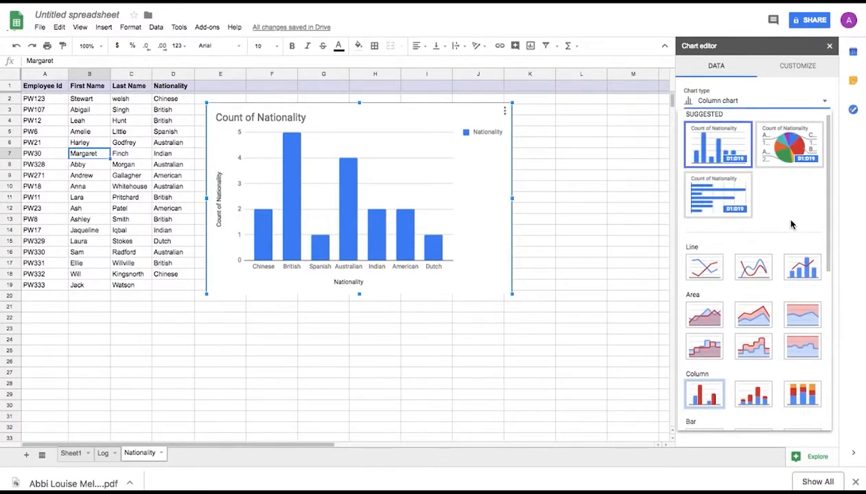
scroll(791, 224, down, 3)
scroll(789, 223, down, 8)
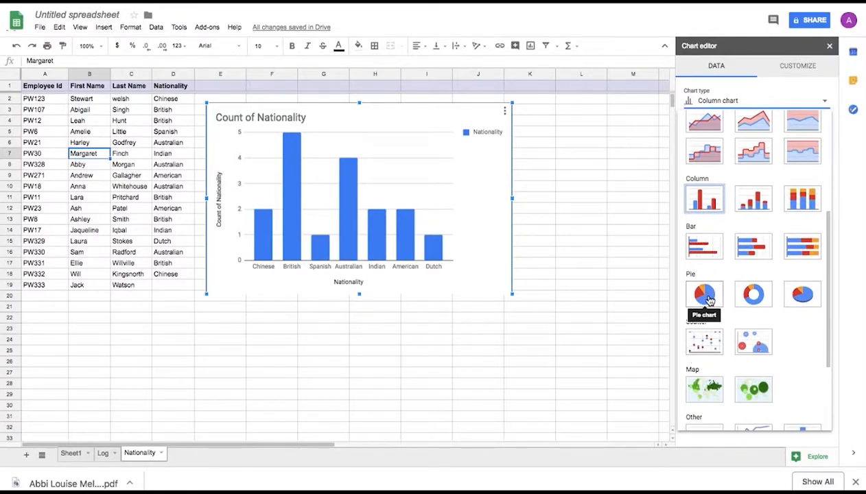
click(707, 295)
mouse_move(401, 221)
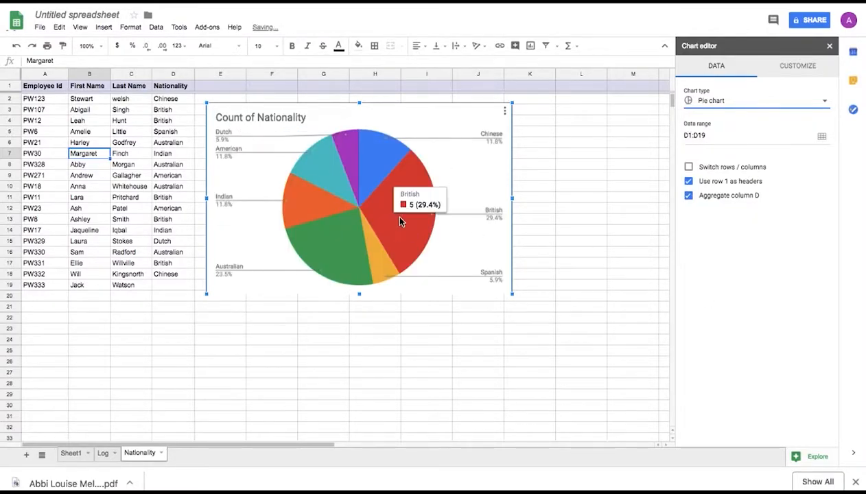
drag(375, 207, 381, 207)
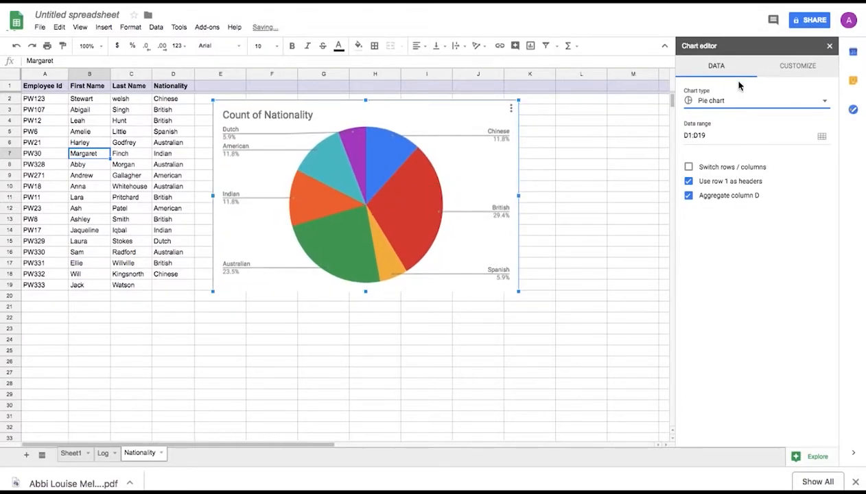
Step: Look through the chart's customization options for chart style, pie chart, chart and axis titles, series and legend
click(796, 65)
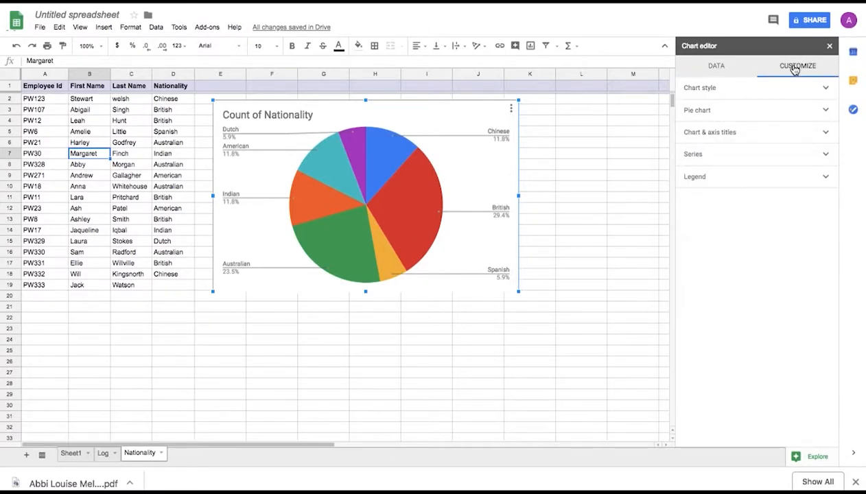
click(709, 93)
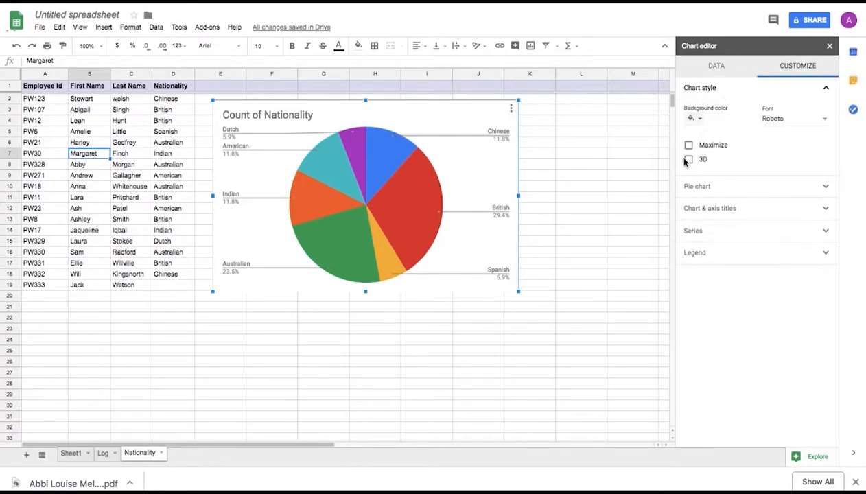
click(713, 188)
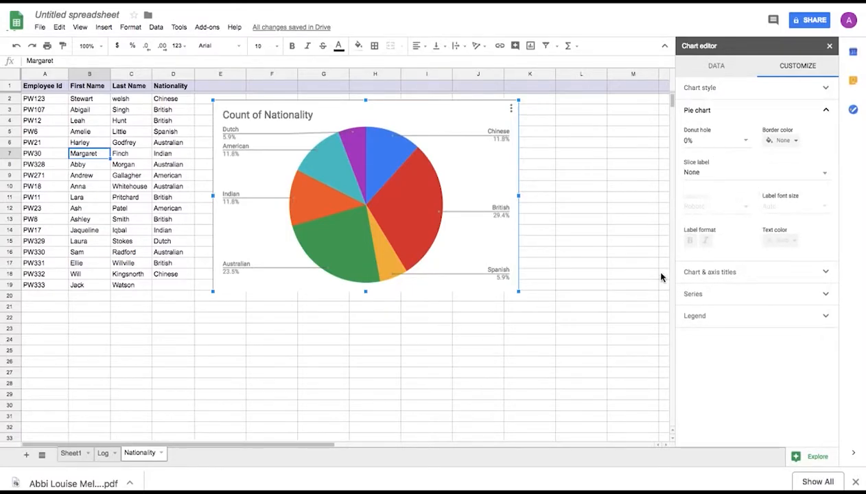
click(726, 276)
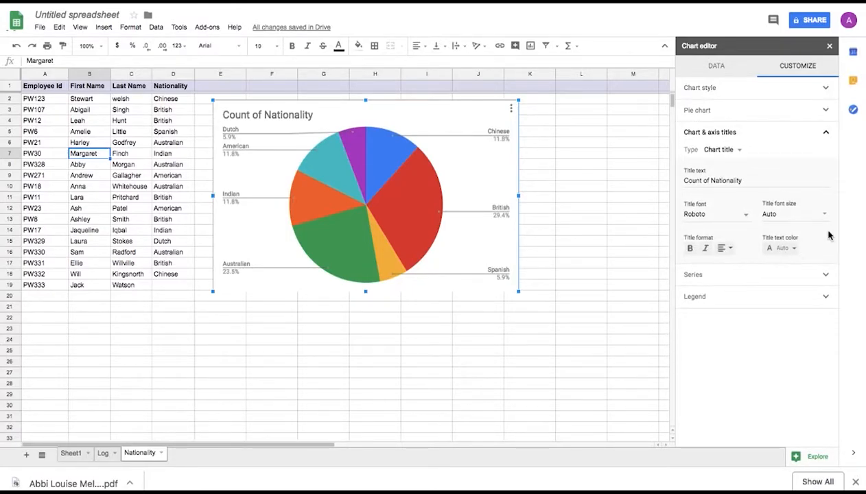
click(692, 275)
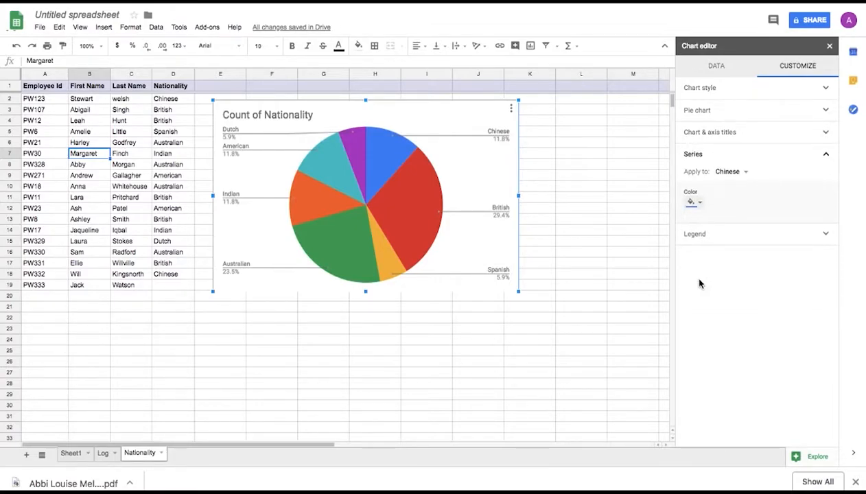
click(715, 236)
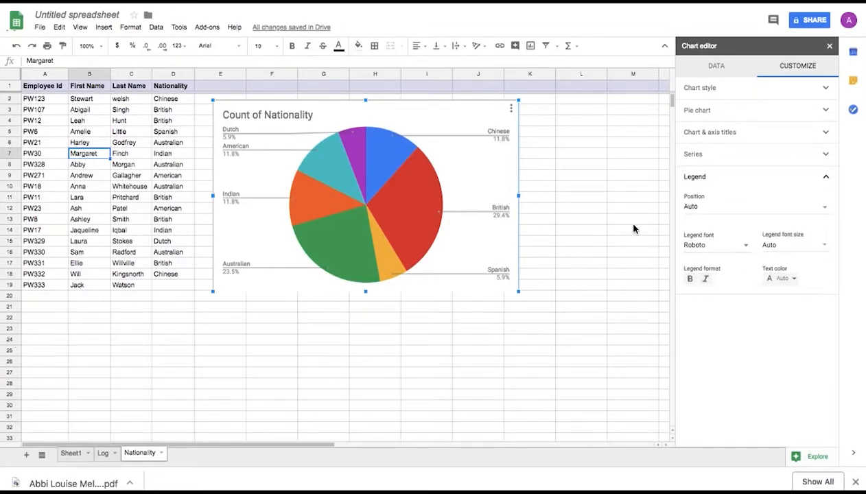
Step: Turn on the 3D and Maximize options in the pie chart's style settings
click(704, 91)
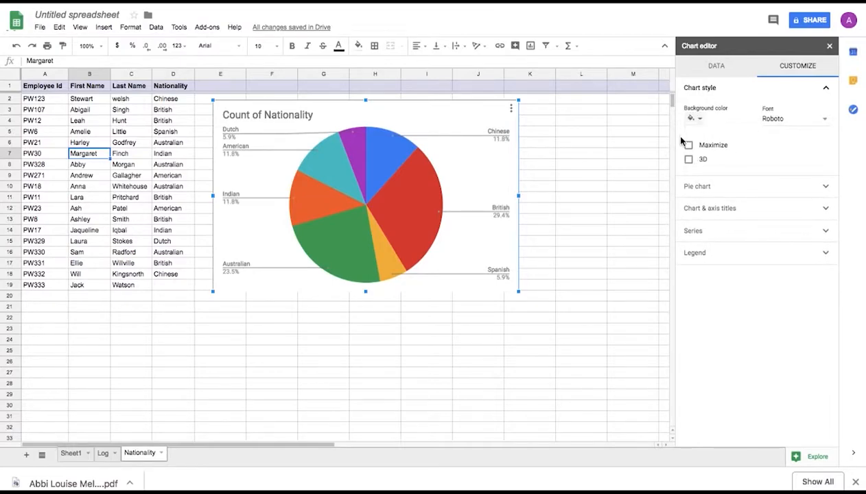
click(688, 159)
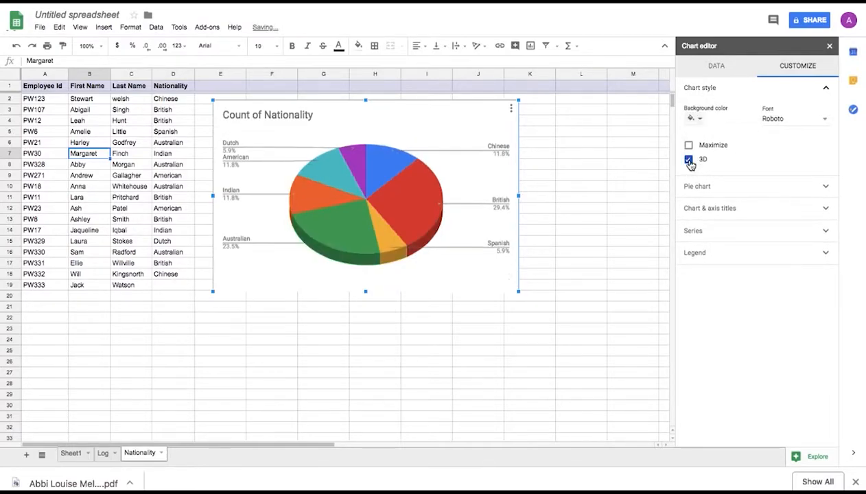
click(688, 145)
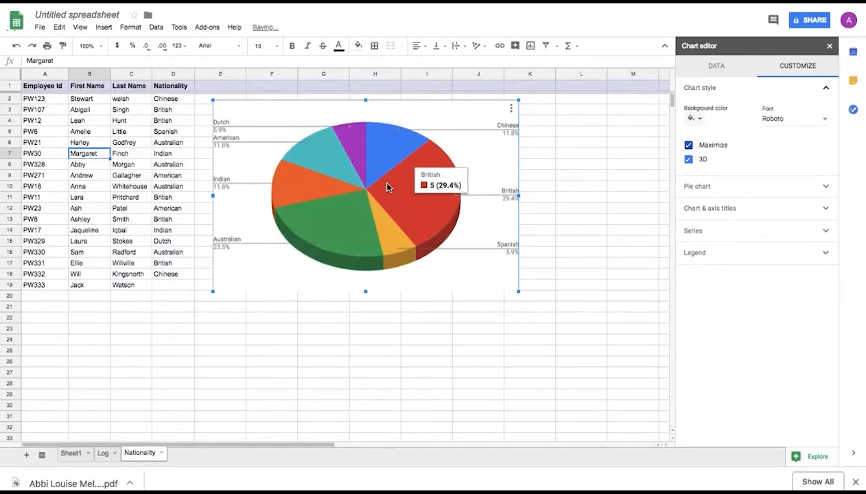
Step: Enlarge the pie chart so it extends to about row 24 and leave the chart editor
drag(381, 205, 385, 212)
drag(524, 300, 574, 344)
click(536, 370)
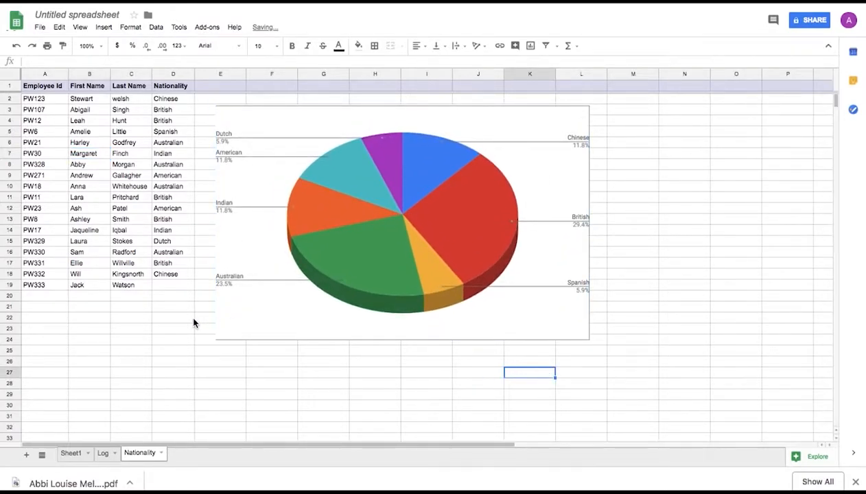
Step: Create a pivot table from the employee data in the Nationality sheet
click(81, 164)
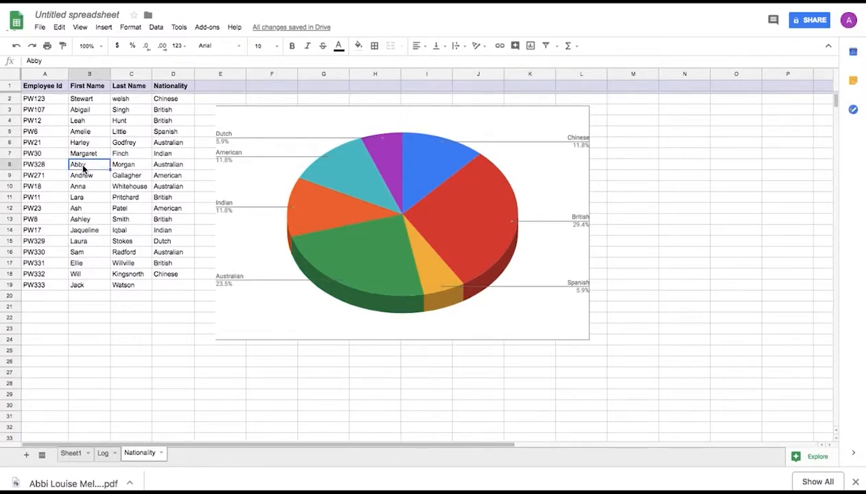
click(163, 28)
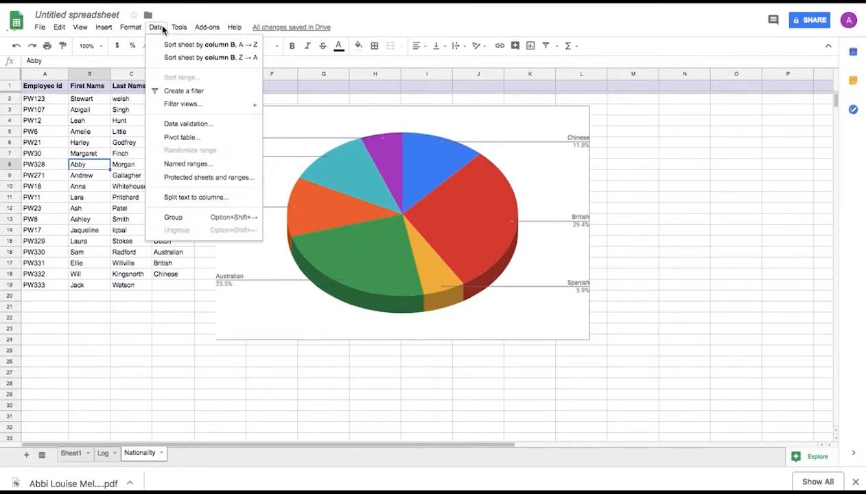
click(184, 139)
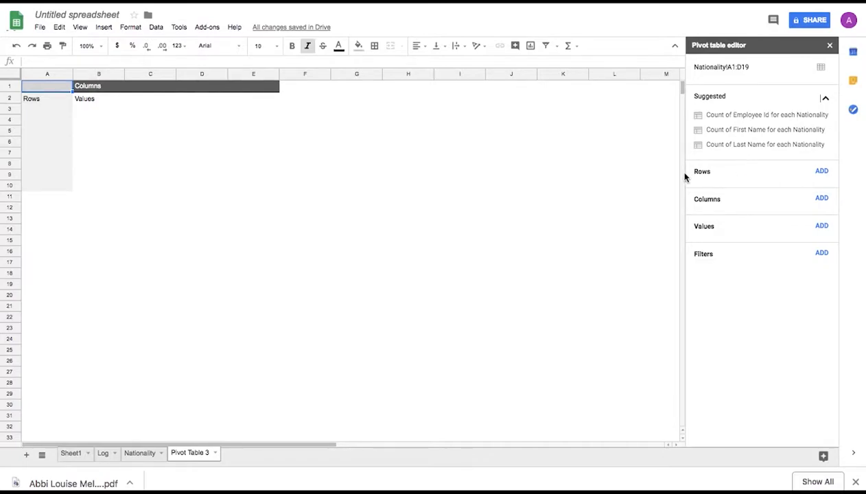
Step: Add Nationality as both the rows and the values of the pivot table
click(818, 171)
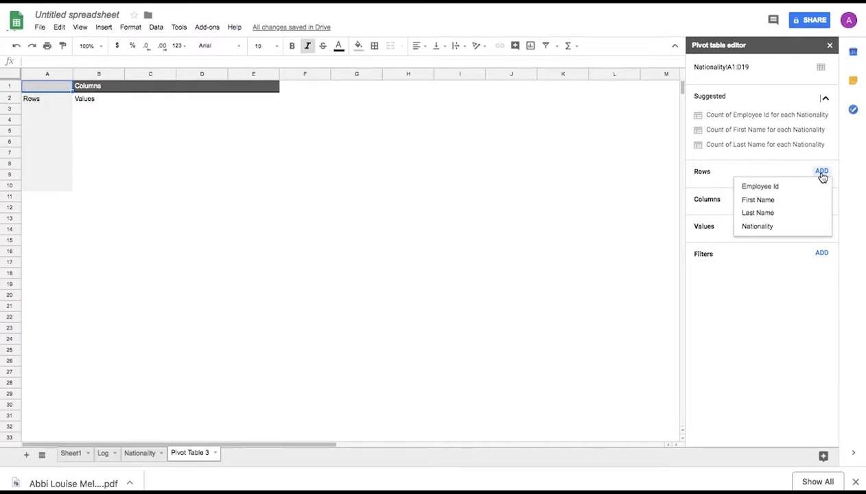
click(755, 227)
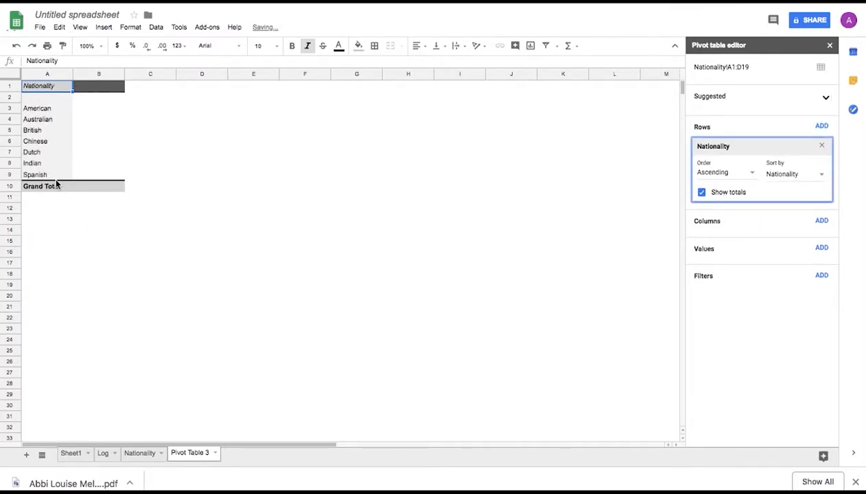
click(821, 249)
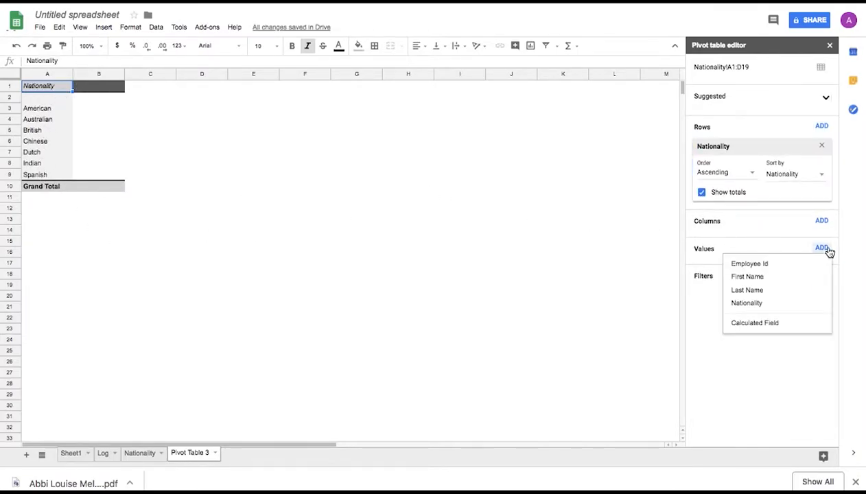
click(747, 304)
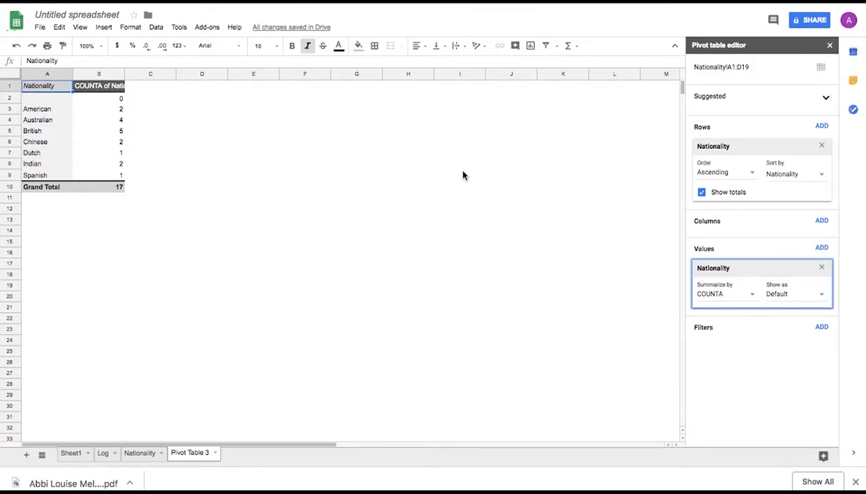
Step: Apply the suggested pivot table layout Count of Employee Id for each Nationality
click(826, 100)
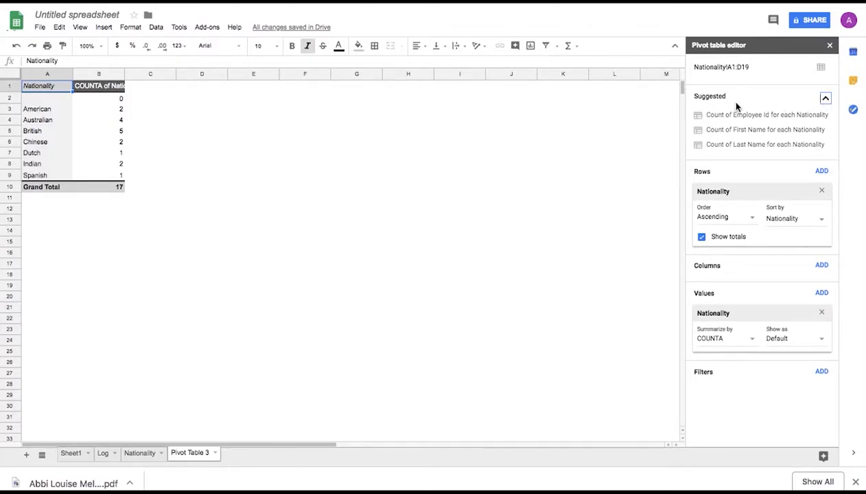
click(782, 117)
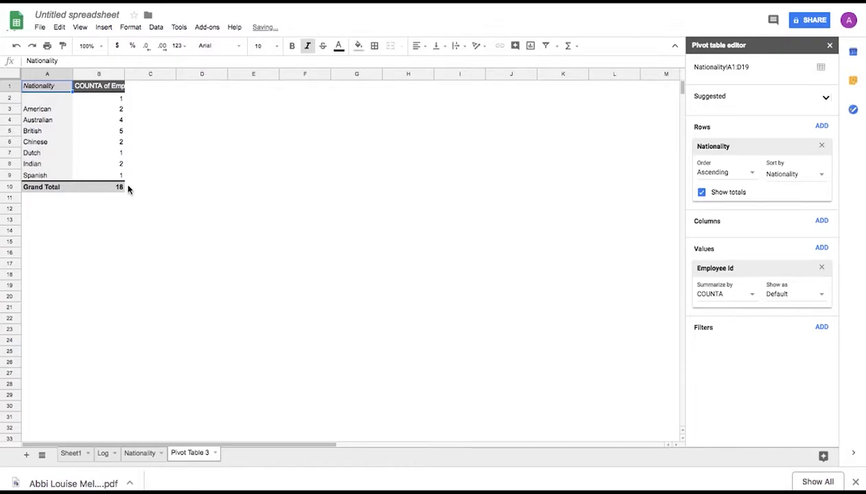
Step: Hide the totals for the pivot table's Nationality rows and show them again
click(826, 98)
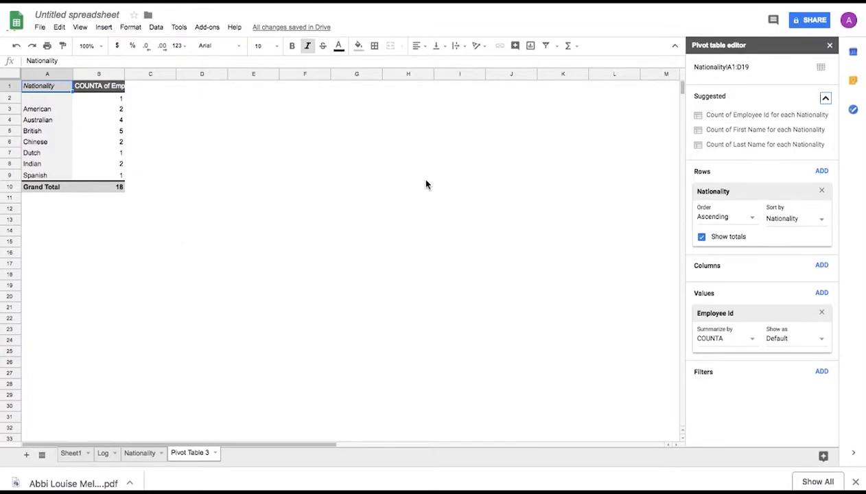
click(701, 238)
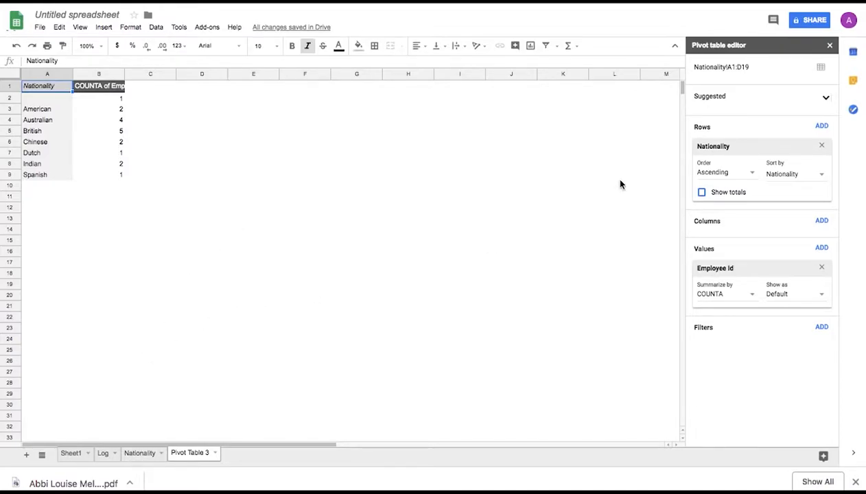
click(701, 192)
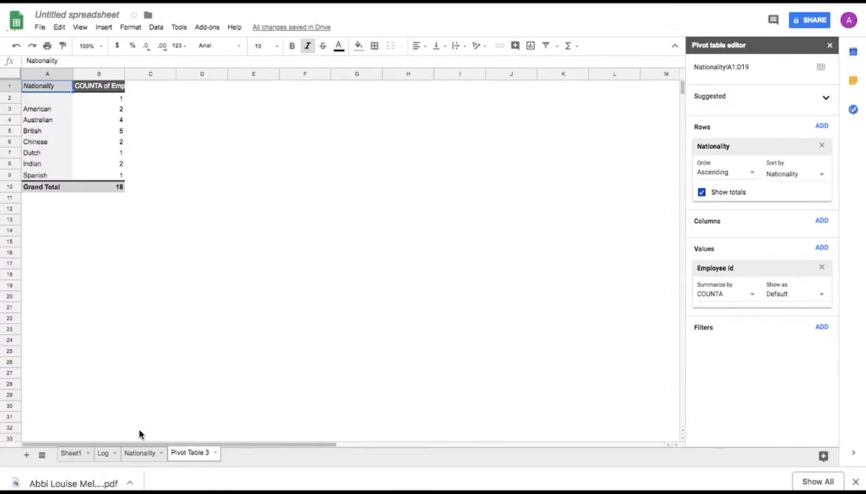
Step: Refresh the Nationality sheet's data with Refresh Hotsheets and return to the Pivot Table 3 sheet
click(138, 456)
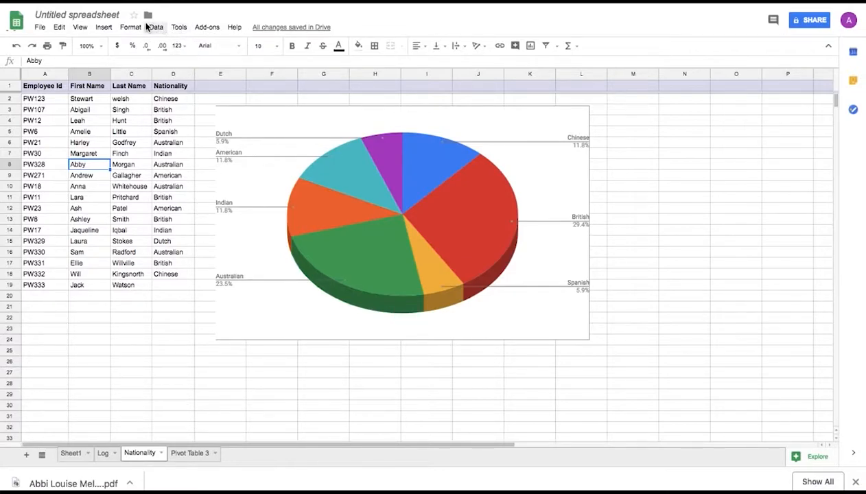
click(207, 27)
mouse_move(215, 65)
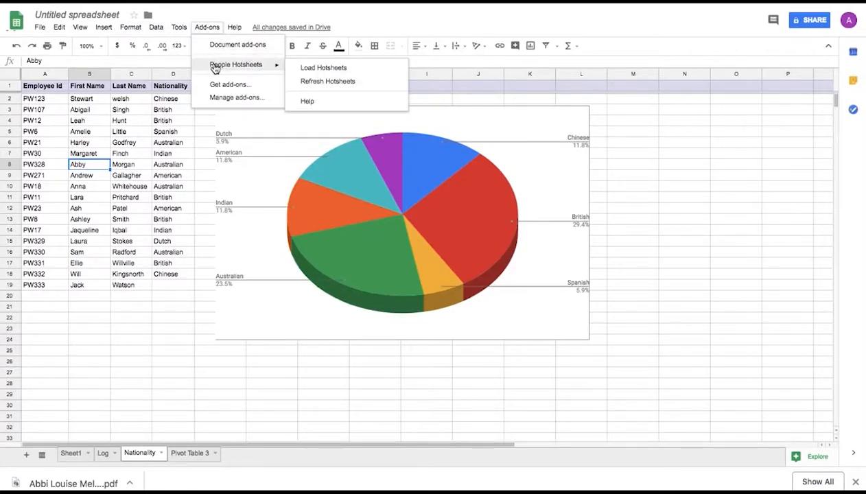
click(342, 82)
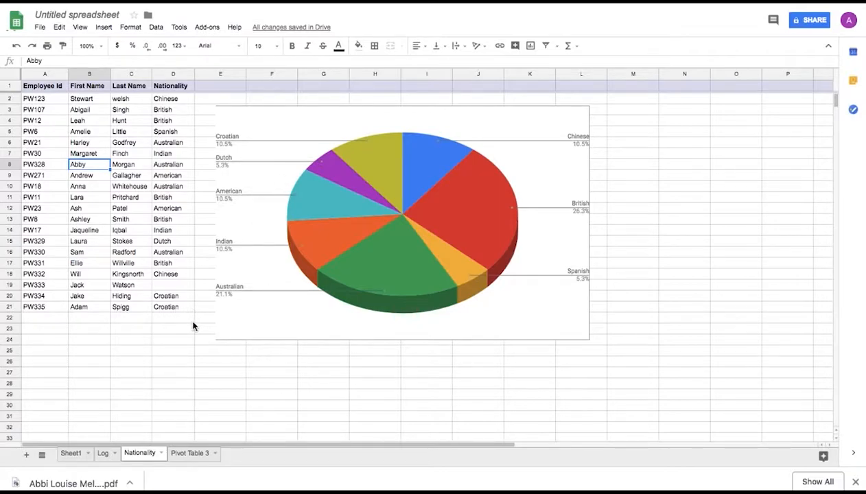
click(186, 457)
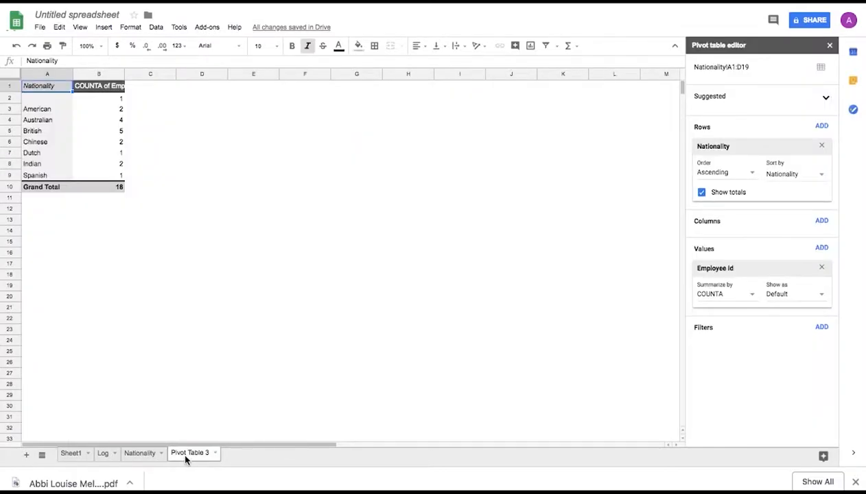